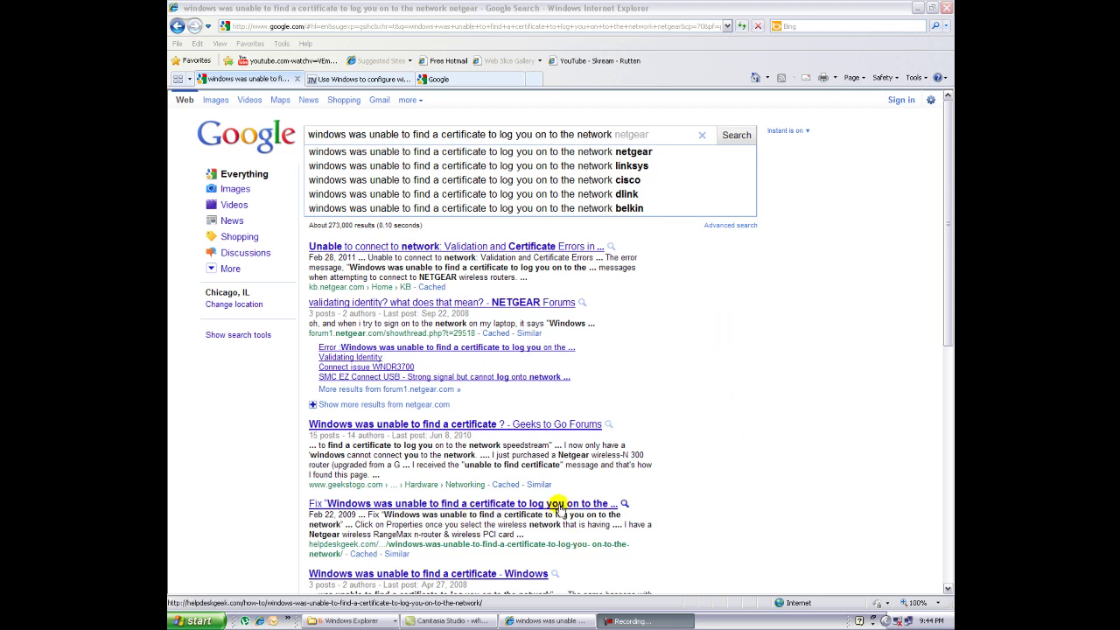
- Open Control Panel from the Start menu and switch it to Classic View
{"action": "left_click", "coordinate": [190, 620]}
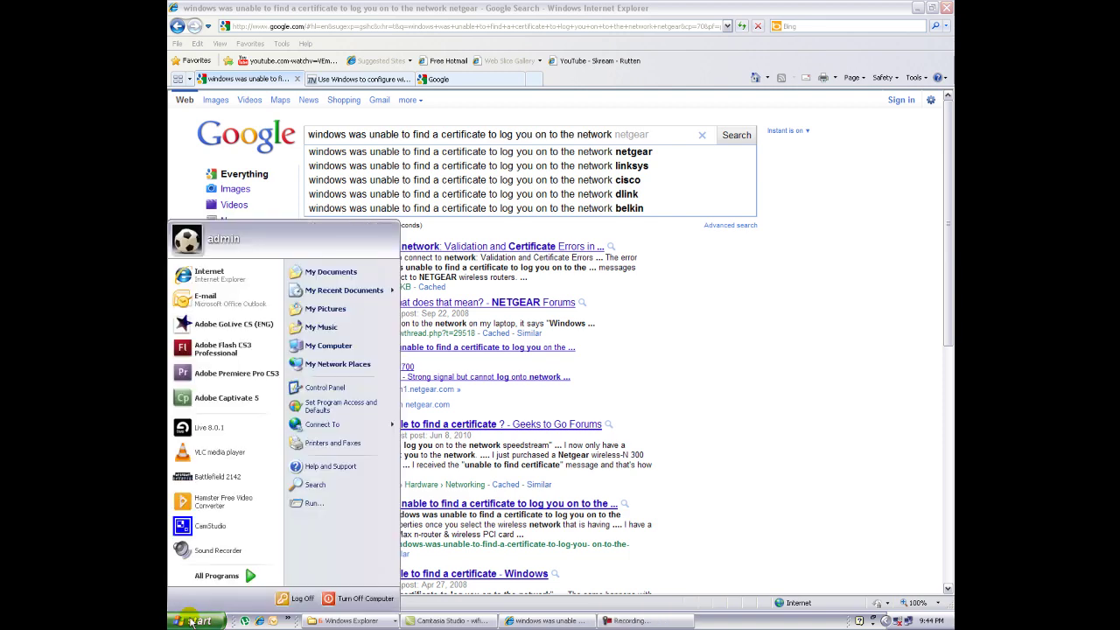
{"action": "left_click", "coordinate": [346, 390]}
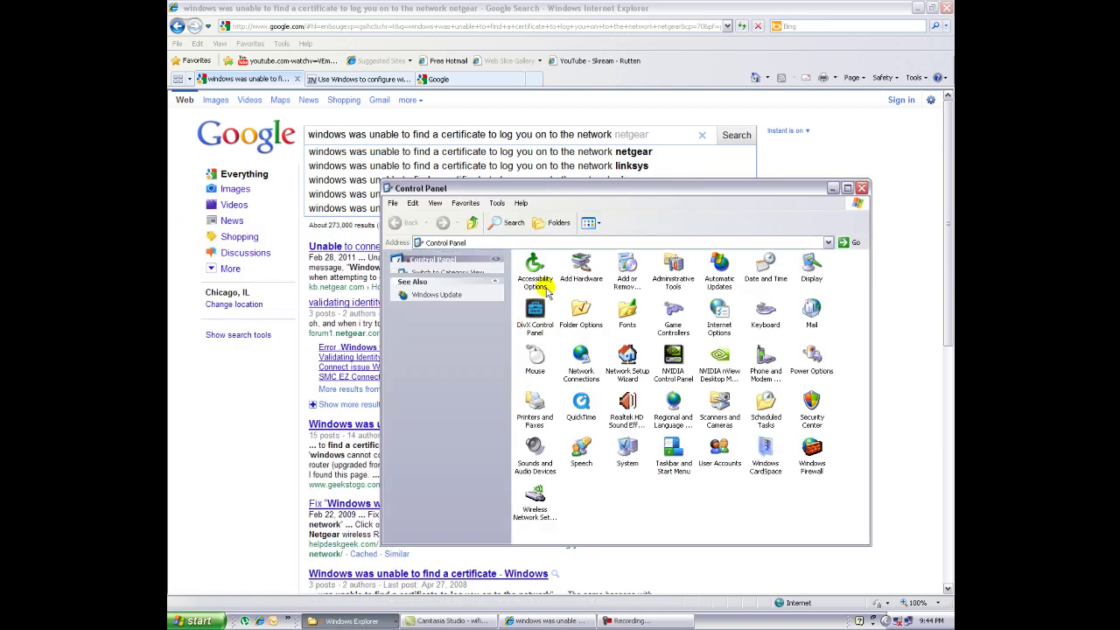
{"action": "left_click", "coordinate": [453, 289]}
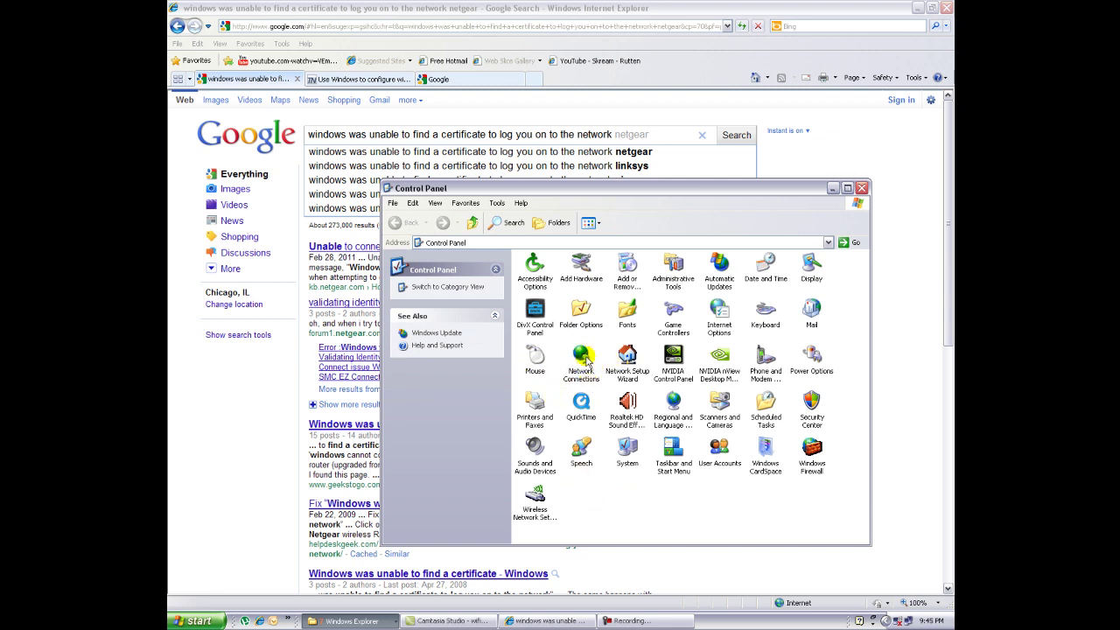
- In Wireless Network Connection properties, keep 'Use Windows to configure my wireless network settings' enabled and save
{"action": "double_click", "coordinate": [584, 358]}
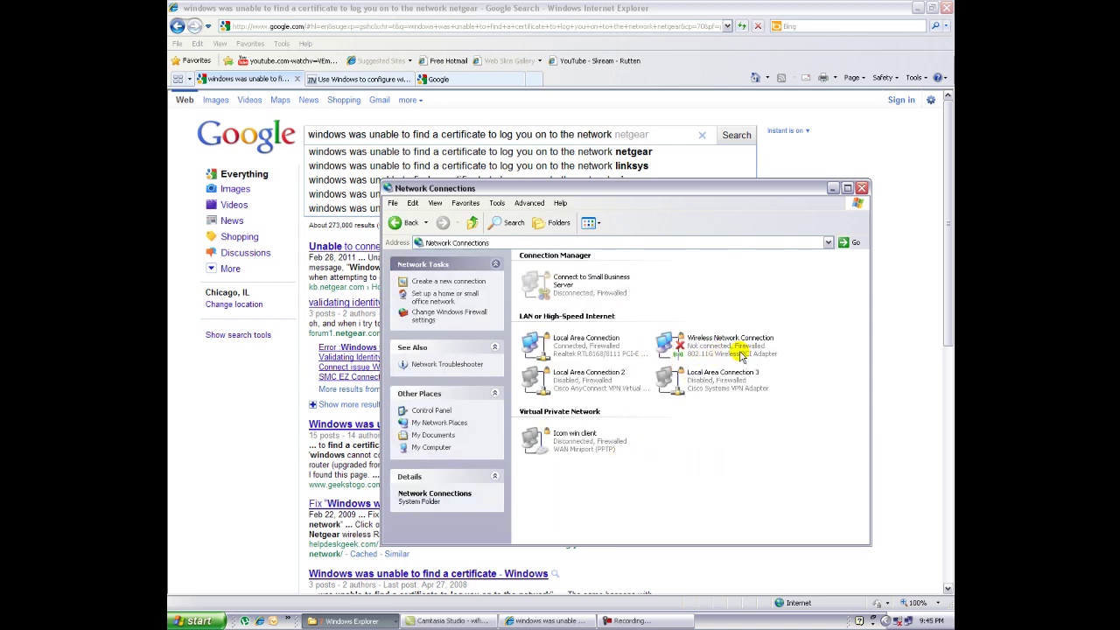
{"action": "right_click", "coordinate": [741, 355]}
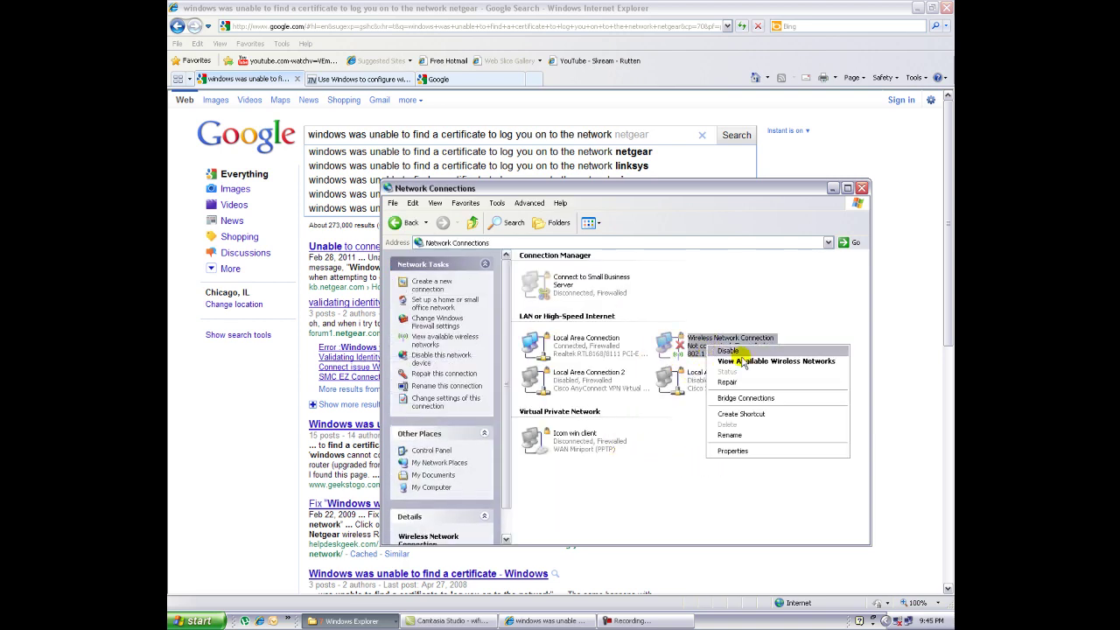
{"action": "left_click", "coordinate": [734, 452]}
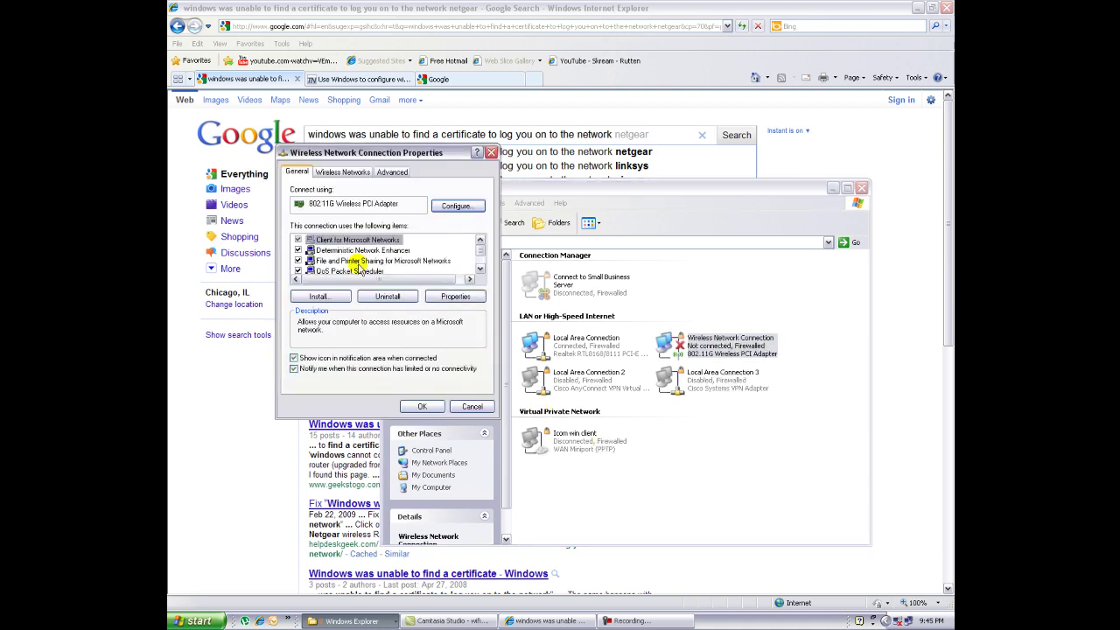
{"action": "left_click", "coordinate": [338, 176]}
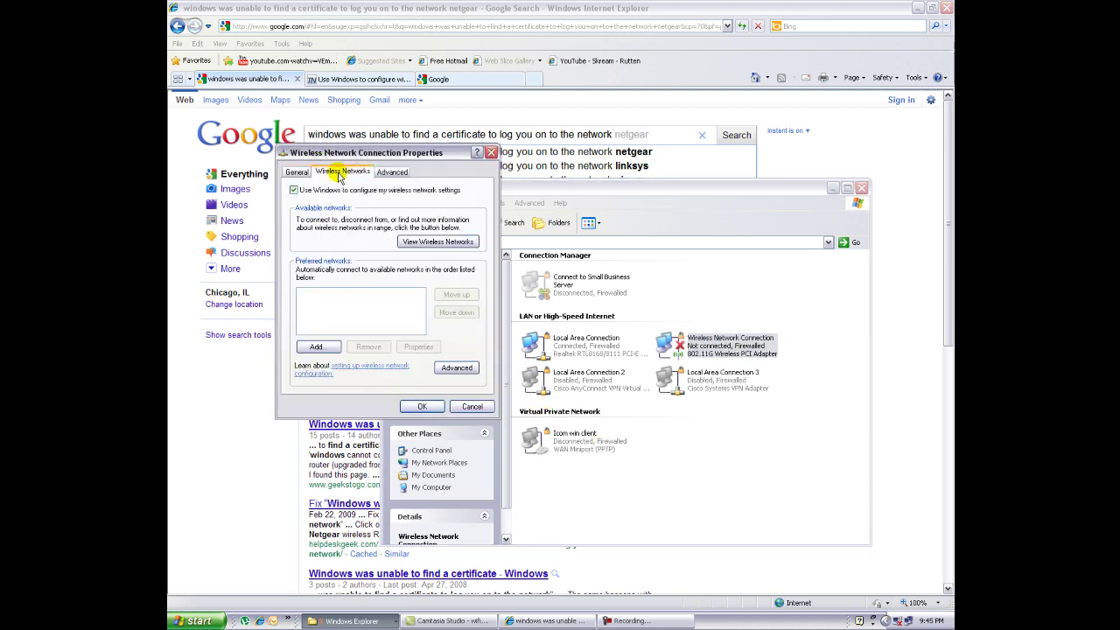
{"action": "left_click", "coordinate": [294, 190]}
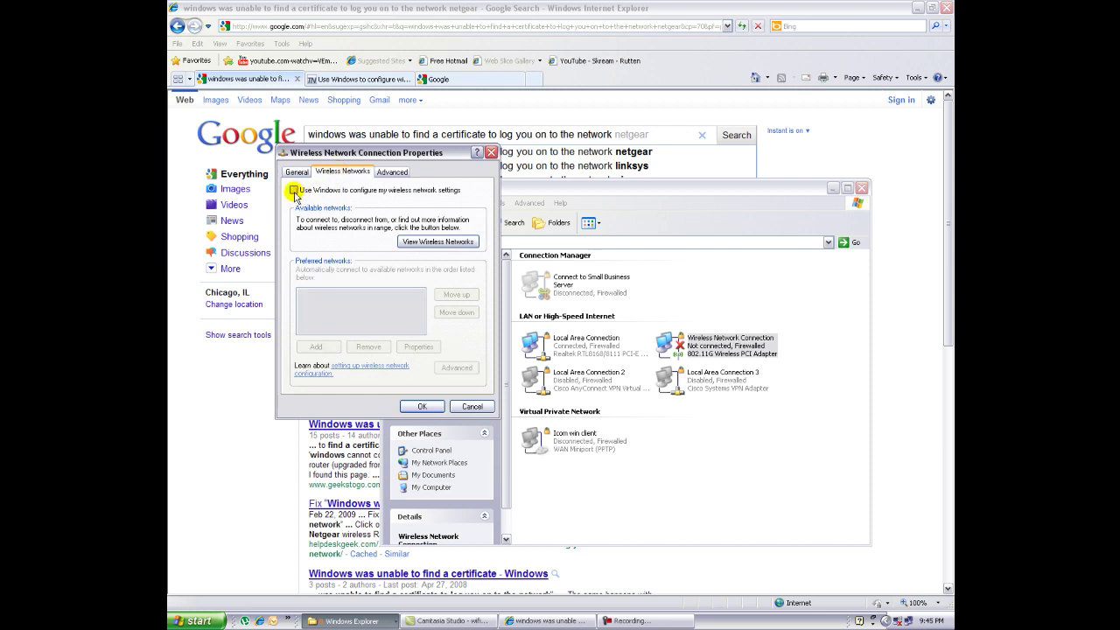
{"action": "left_click", "coordinate": [294, 190]}
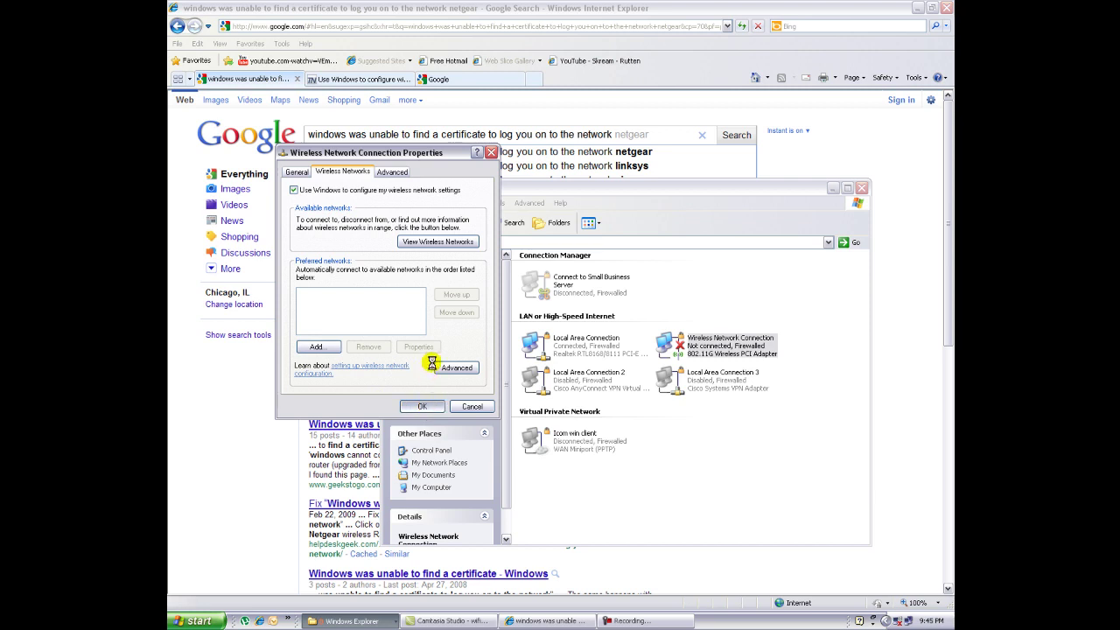
{"action": "left_click", "coordinate": [405, 405]}
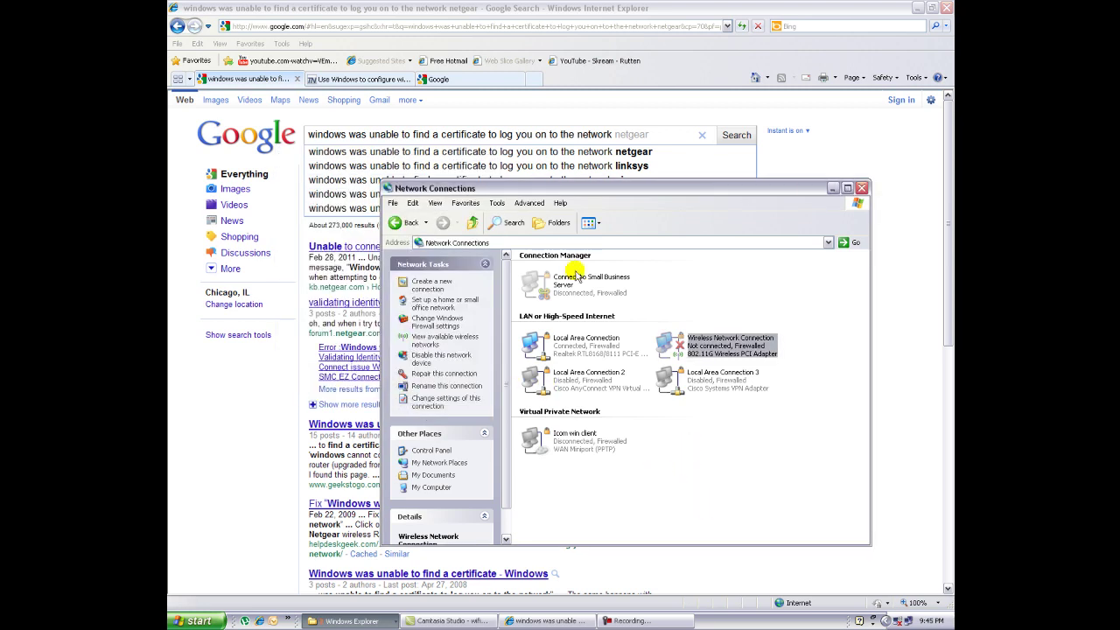
- Minimize Network Connections, then choose CISCO01 from the available wireless networks list
{"action": "left_click", "coordinate": [832, 189]}
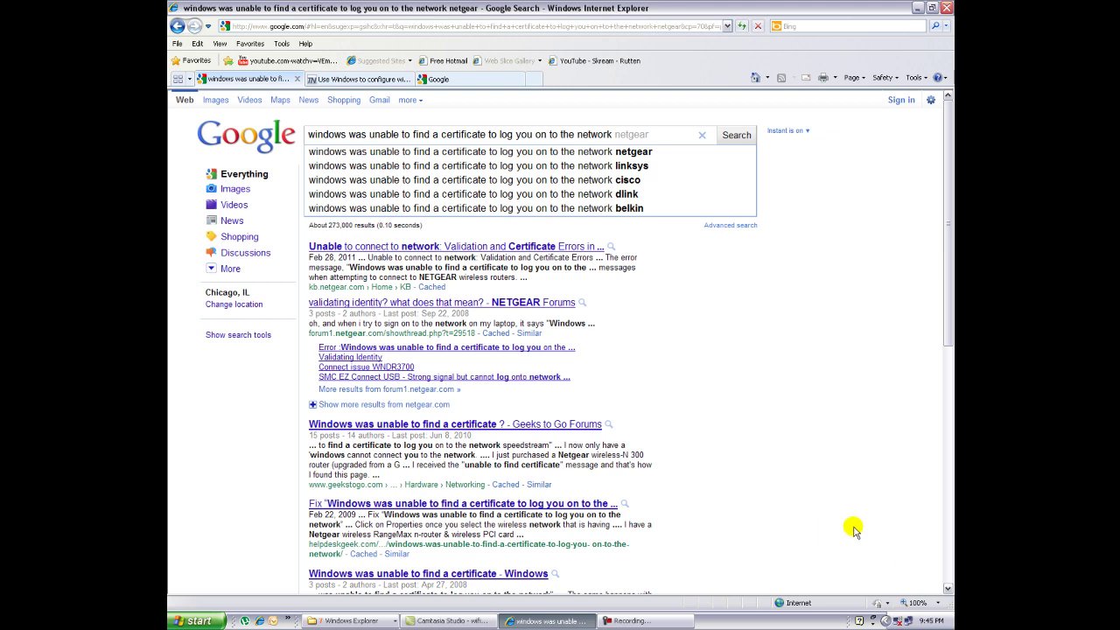
{"action": "right_click", "coordinate": [899, 621]}
{"action": "left_click", "coordinate": [823, 617]}
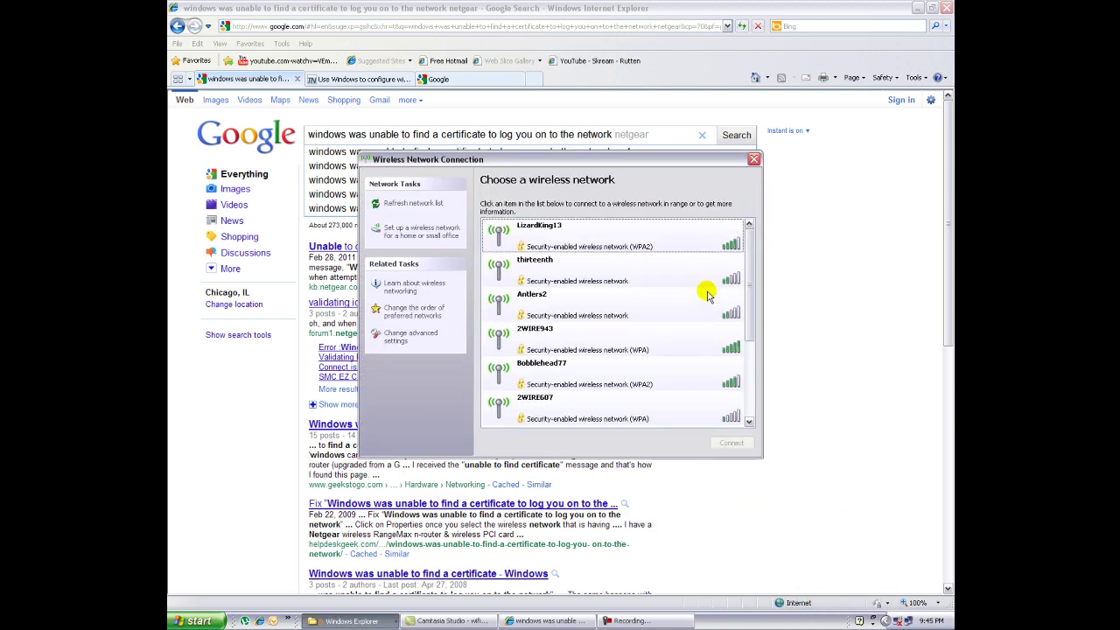
{"action": "left_click_drag", "start_coordinate": [746, 238], "coordinate": [750, 327]}
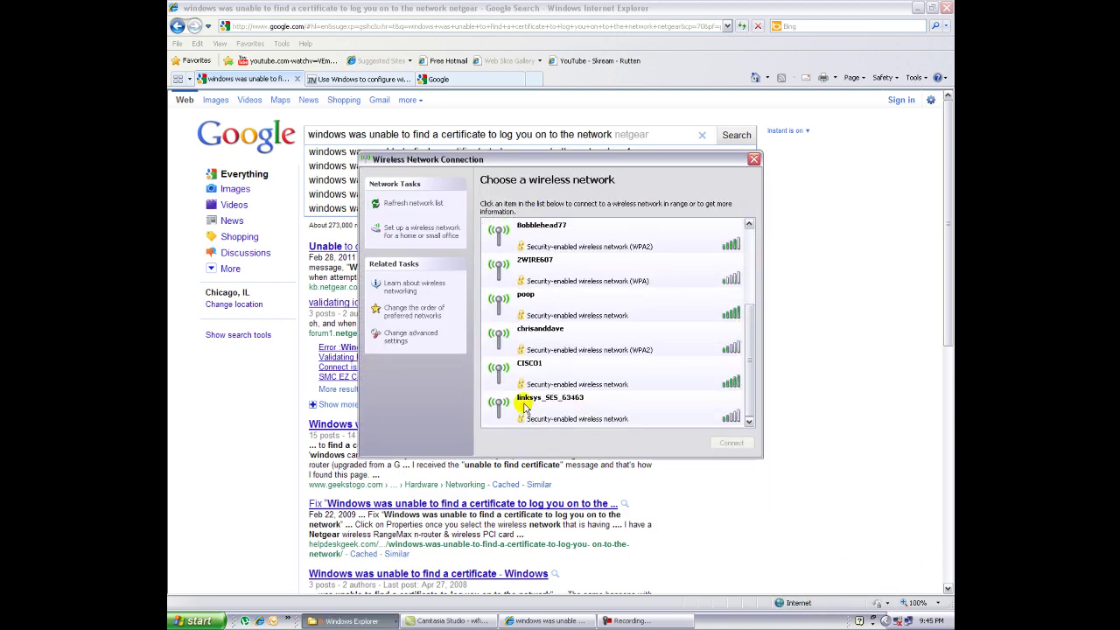
{"action": "double_click", "coordinate": [577, 372]}
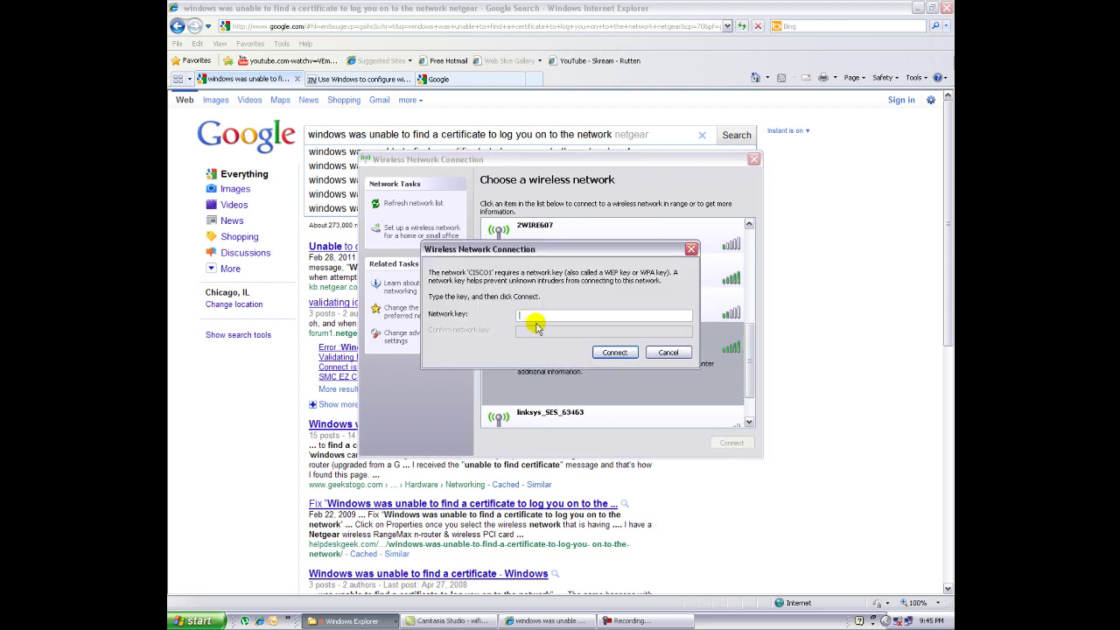
{"action": "type", "text": "**********"}
{"action": "key", "text": "Tab"}
{"action": "type", "text": "**********"}
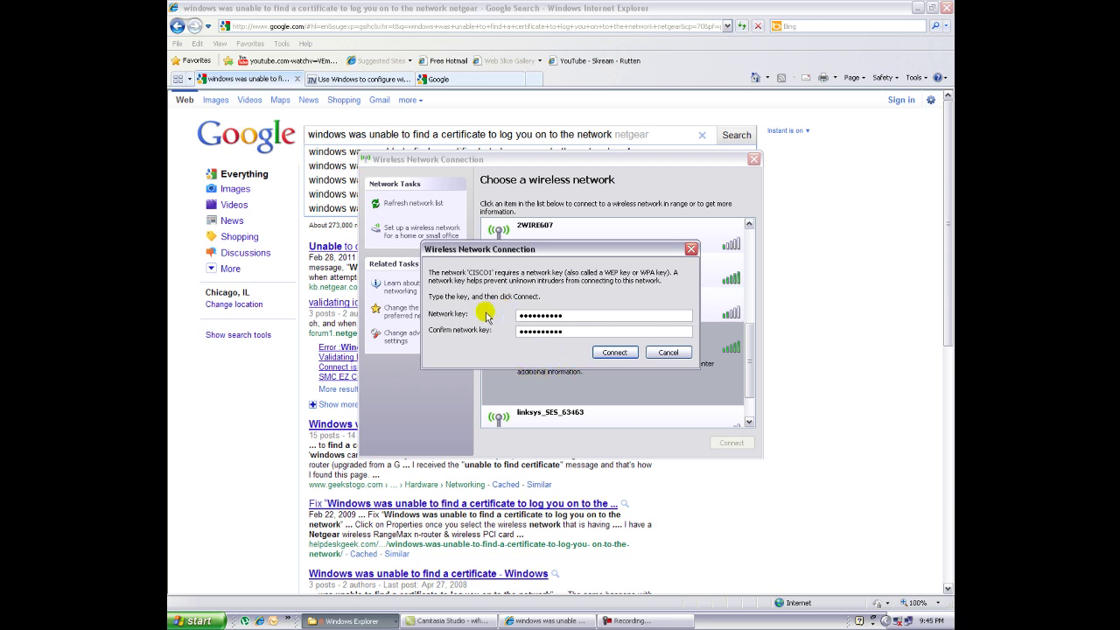
{"action": "left_click", "coordinate": [614, 352]}
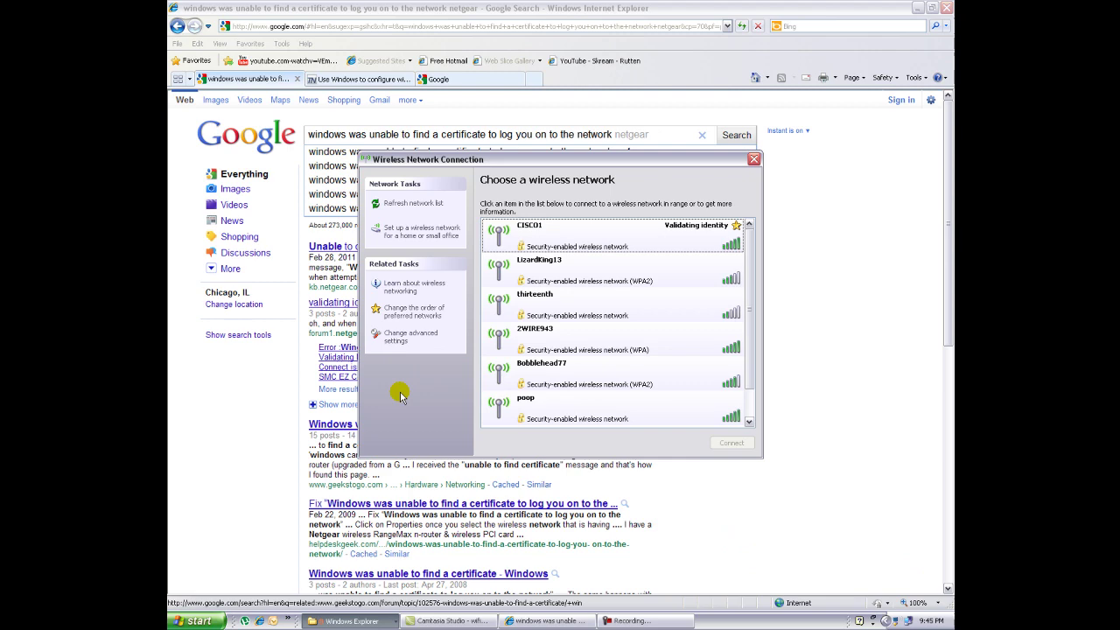
- Uncheck 'Enable IEEE 802.1x authentication' in CISCO01's preferred-network properties and save both dialogs
{"action": "left_click", "coordinate": [392, 341]}
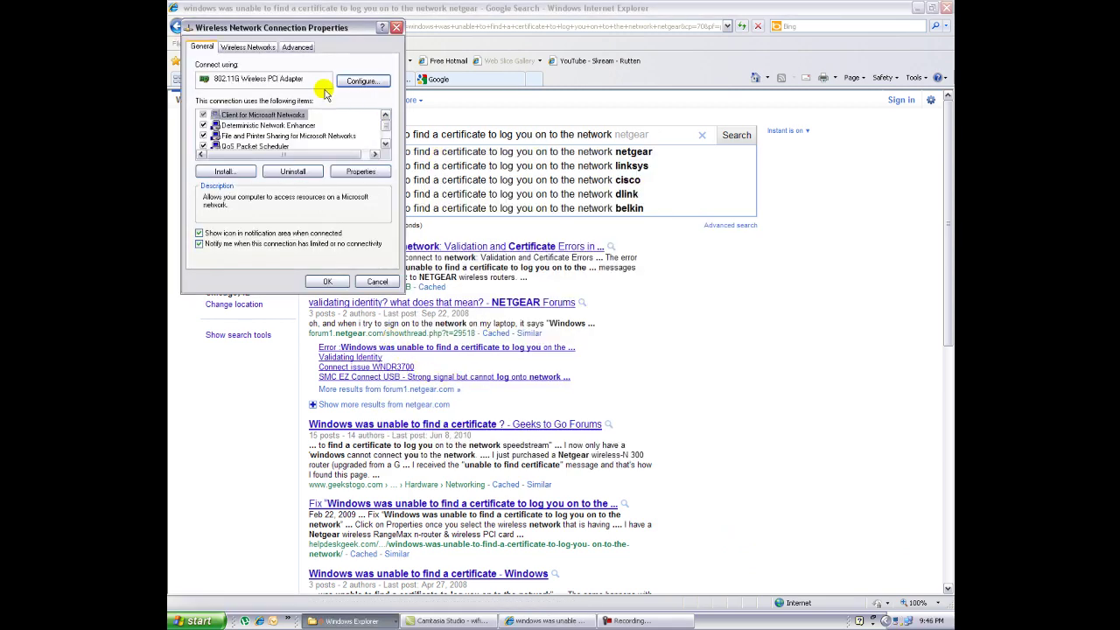
{"action": "mouse_move", "coordinate": [241, 43]}
{"action": "left_mouse_down"}
{"action": "mouse_move", "coordinate": [395, 82]}
{"action": "mouse_move", "coordinate": [539, 190]}
{"action": "left_mouse_up"}
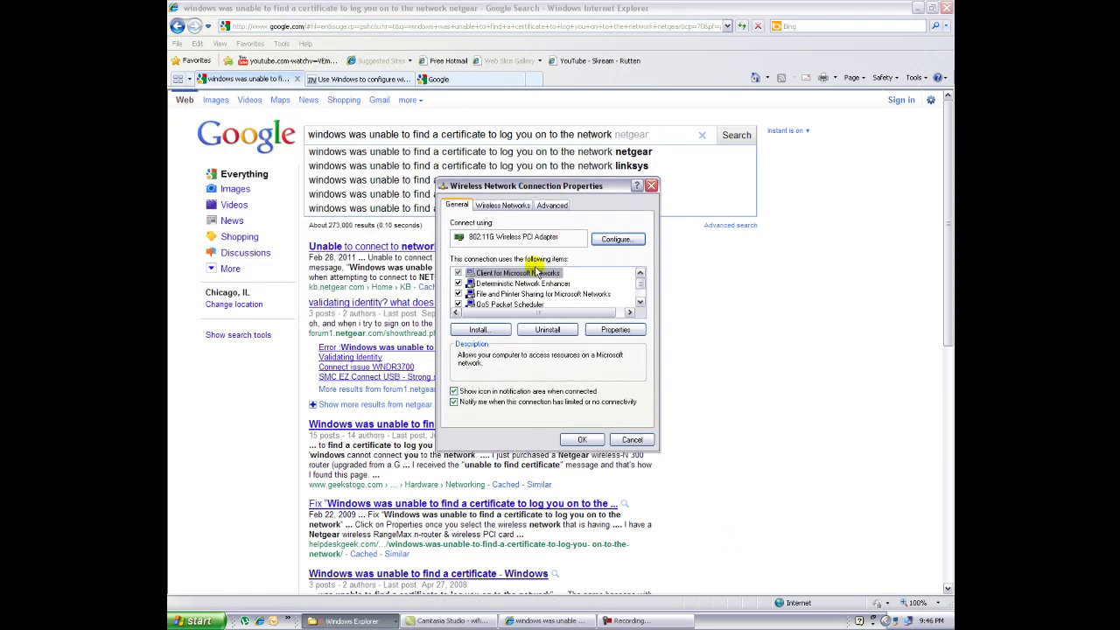
{"action": "left_click", "coordinate": [508, 206]}
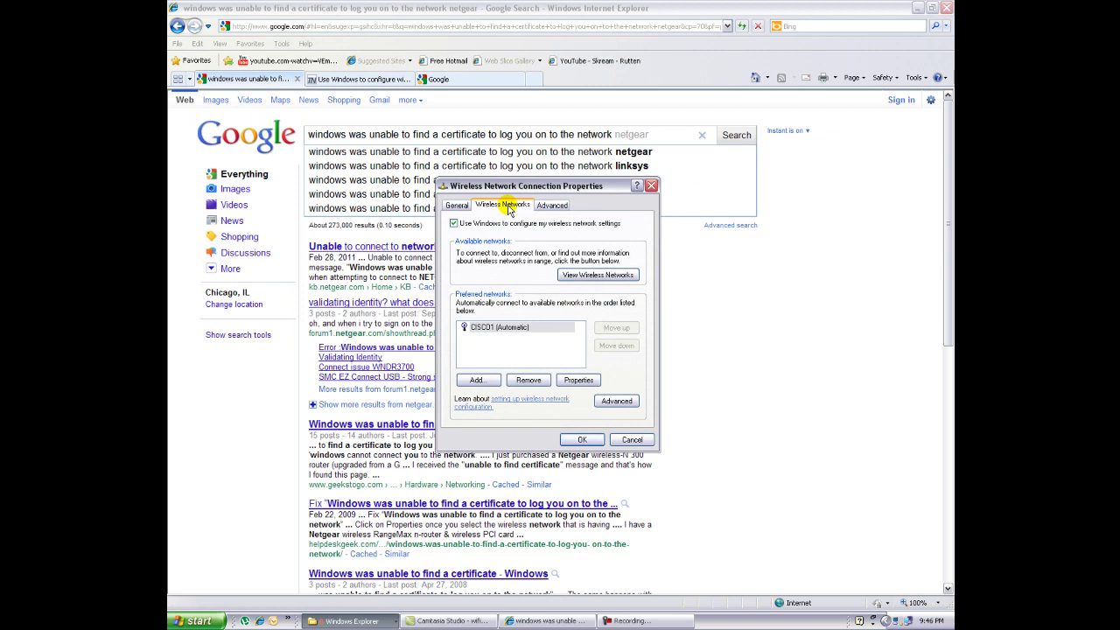
{"action": "left_click", "coordinate": [496, 328]}
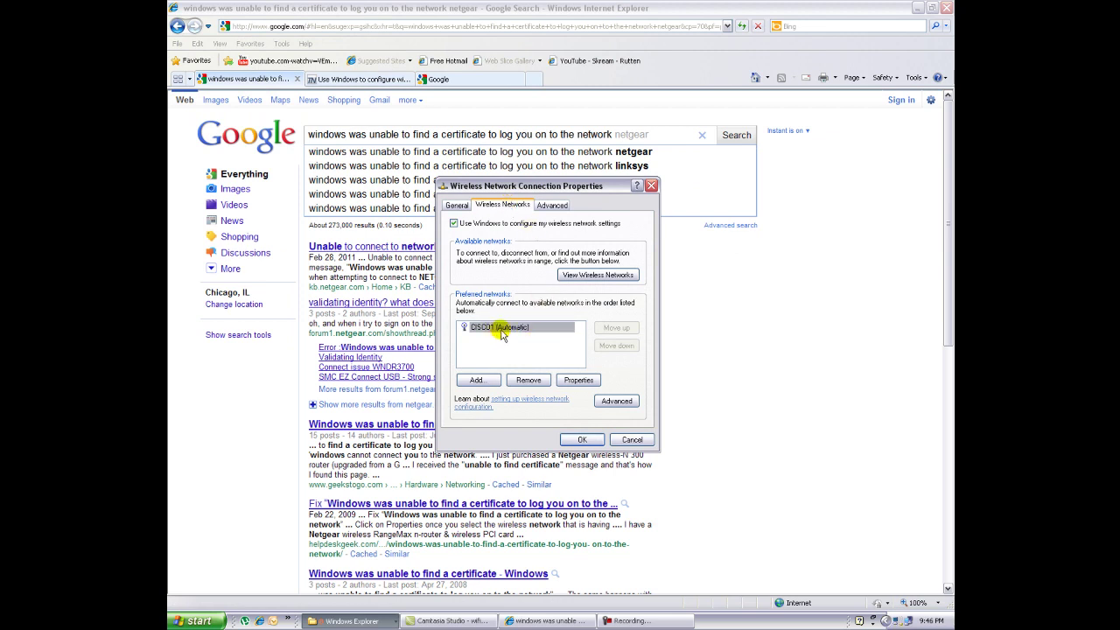
{"action": "left_click", "coordinate": [578, 379]}
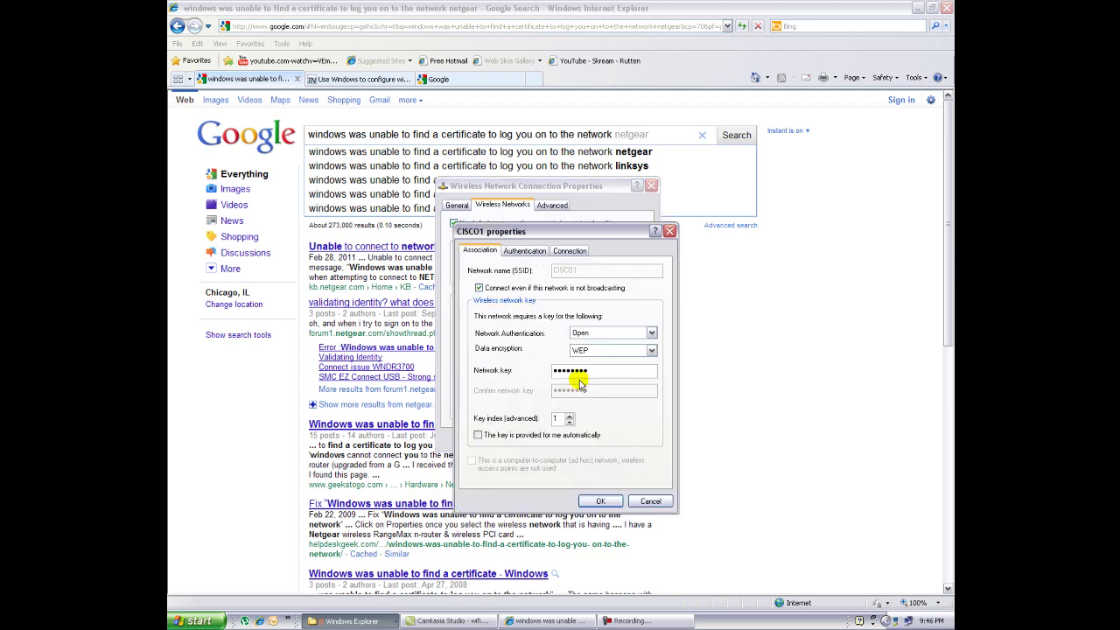
{"action": "left_click", "coordinate": [525, 252]}
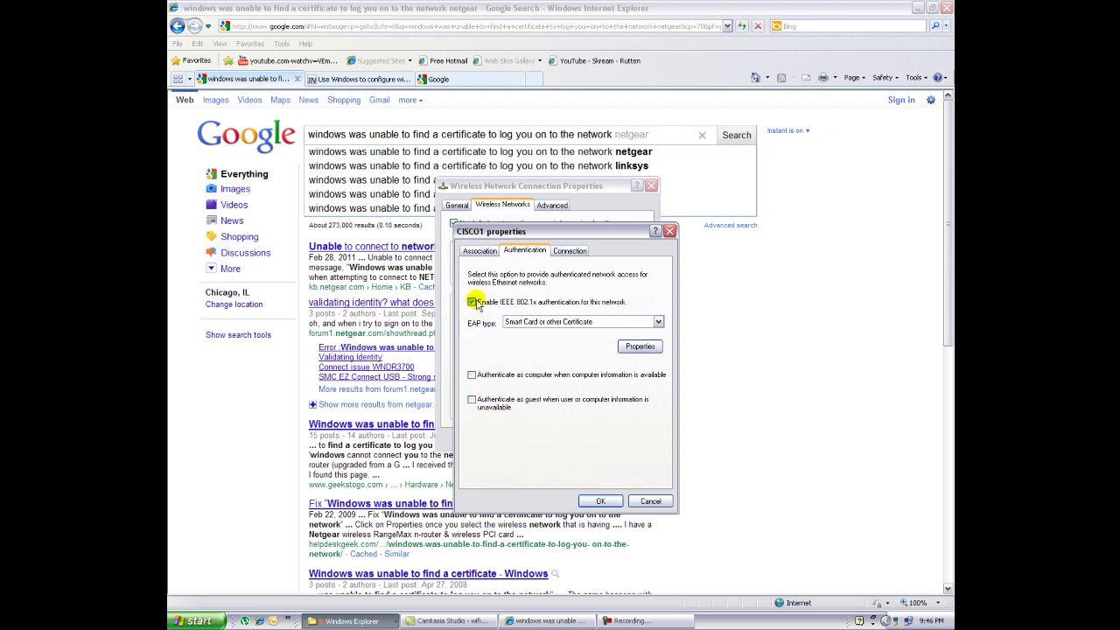
{"action": "left_click", "coordinate": [472, 302]}
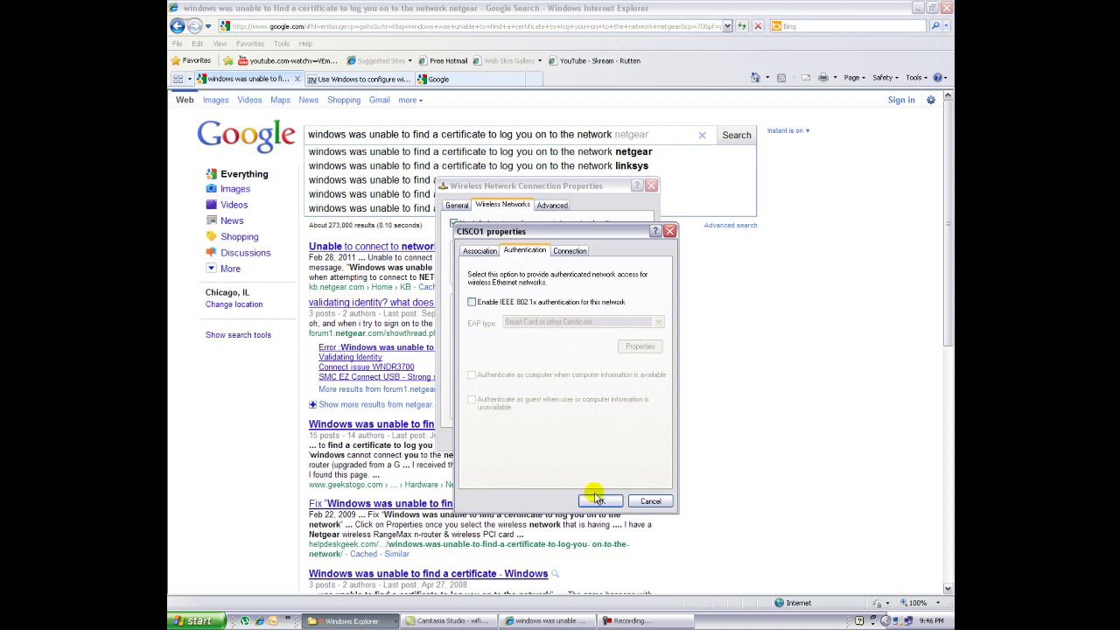
{"action": "left_click", "coordinate": [595, 497]}
{"action": "left_click", "coordinate": [586, 440]}
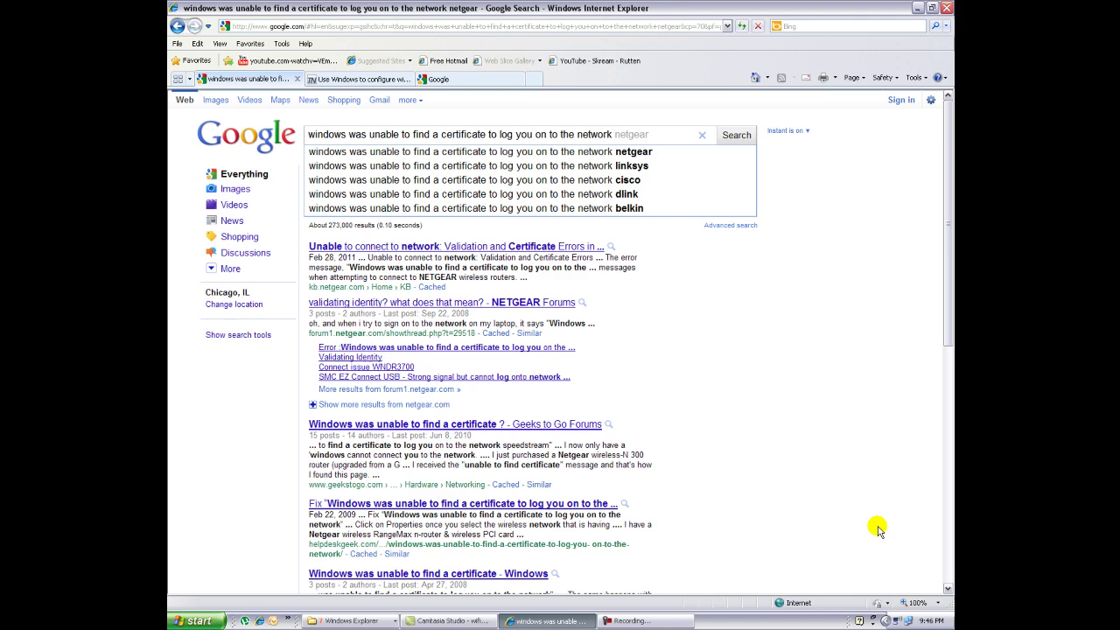
- Check that CISCO01 reads Connected in the available wireless networks list, then return to Internet Explorer
{"action": "right_click", "coordinate": [879, 619]}
{"action": "left_click", "coordinate": [831, 581]}
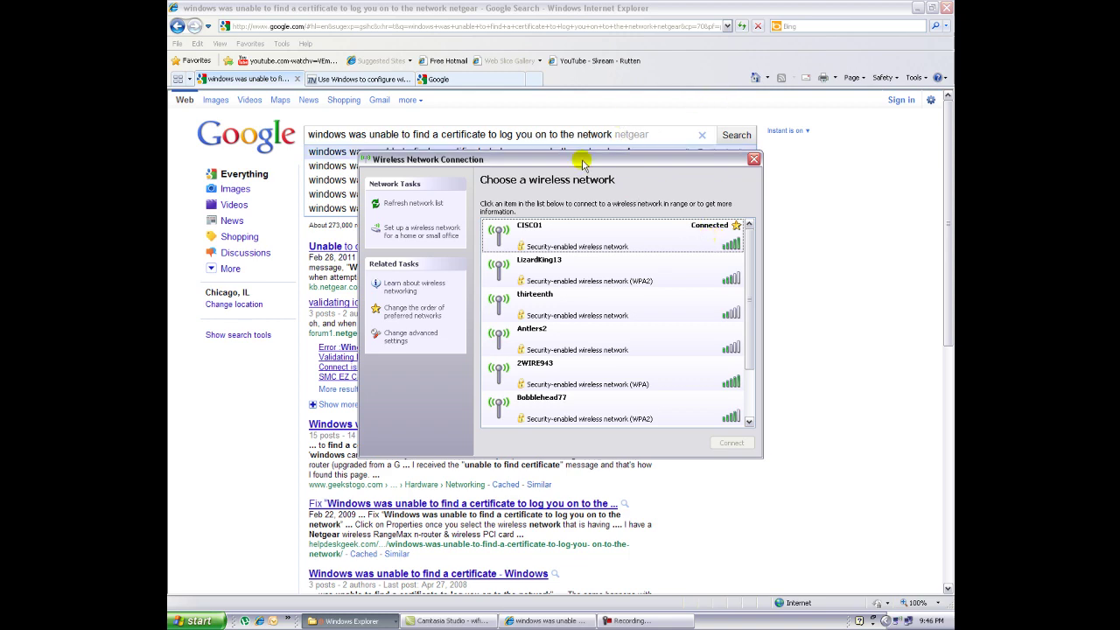
{"action": "left_click", "coordinate": [477, 79]}
- Open a new Internet Explorer tab that loads Google, then go back to the first Google tab
{"action": "left_click", "coordinate": [534, 78]}
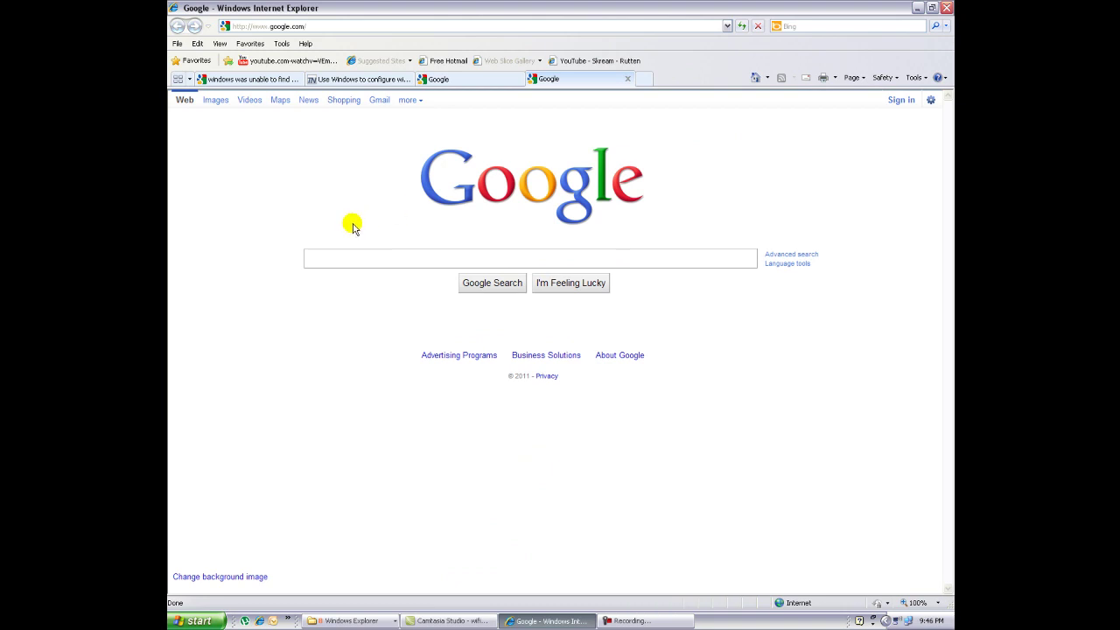
{"action": "left_click", "coordinate": [456, 79]}
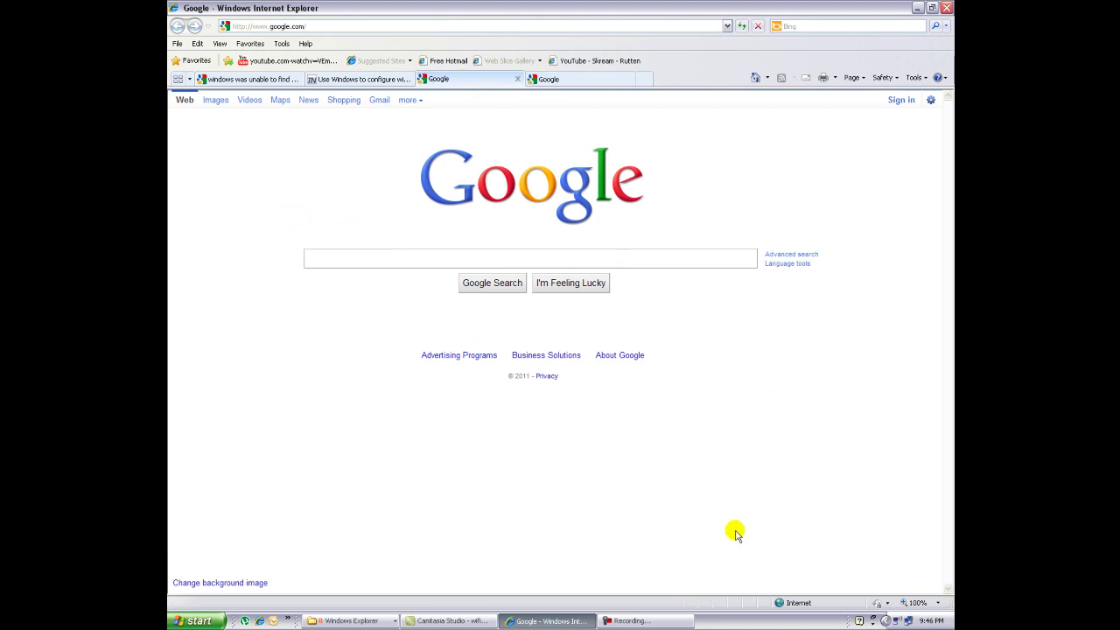